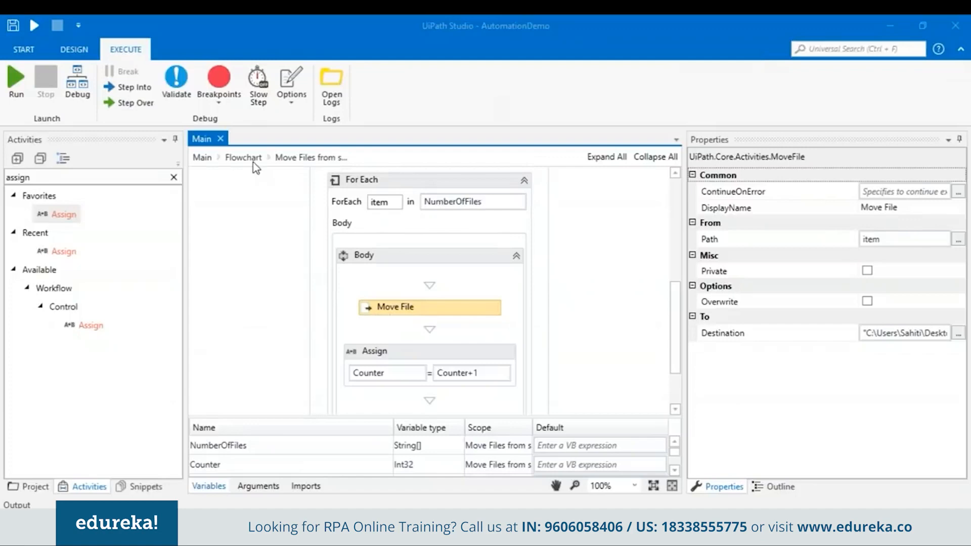
Add a Sequence activity to the main flowchart beside the Move Files sequence and open it
click(48, 181)
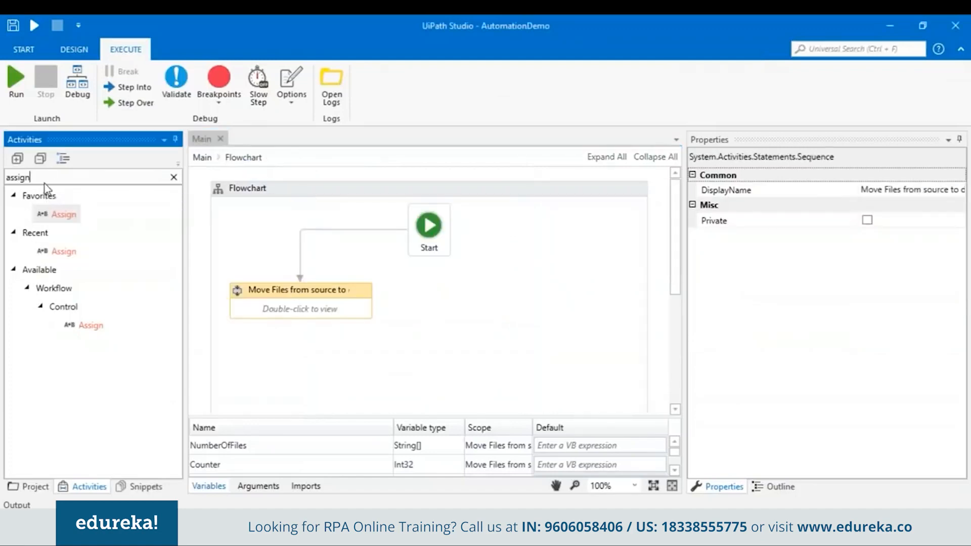
key(ctrl+a)
text(sequ)
drag(70, 251, 487, 283)
double_click(423, 273)
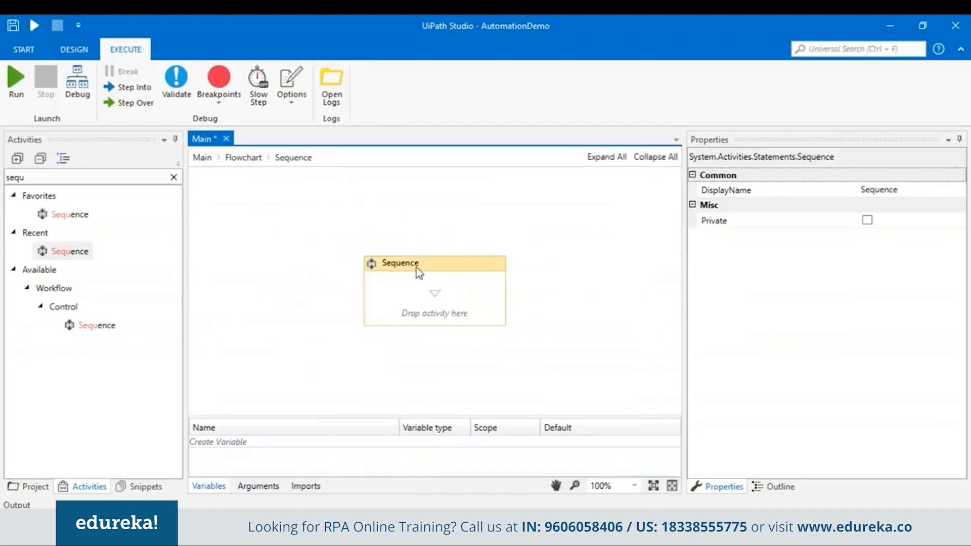
Return to the flowchart and rename the new sequence as Web Automation
click(244, 157)
click(440, 276)
key(ctrl+a)
key(BackSpace)
text(Web Automation)
key(Return)
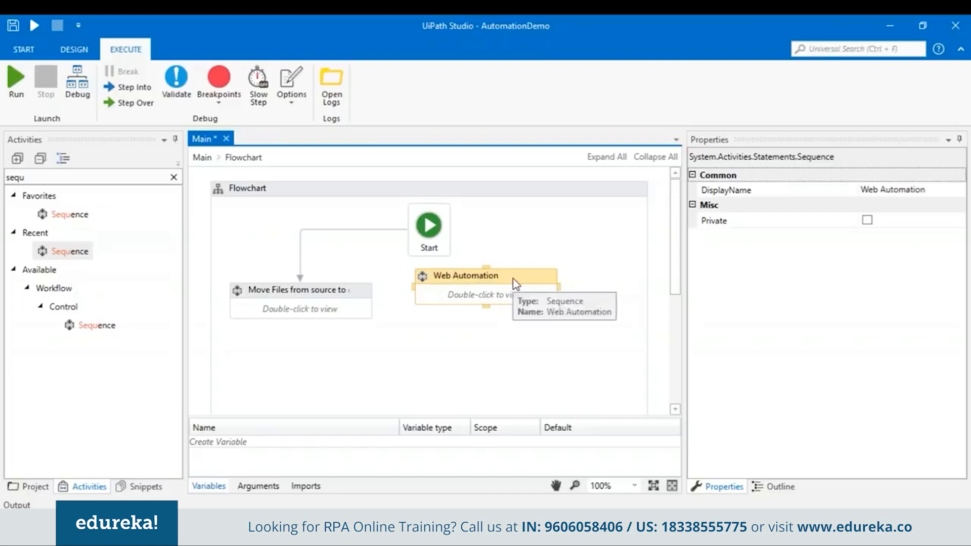
Reposition the Web Automation sequence and redirect the Start connector from the Move Files sequence to it
drag(520, 282, 569, 293)
click(288, 269)
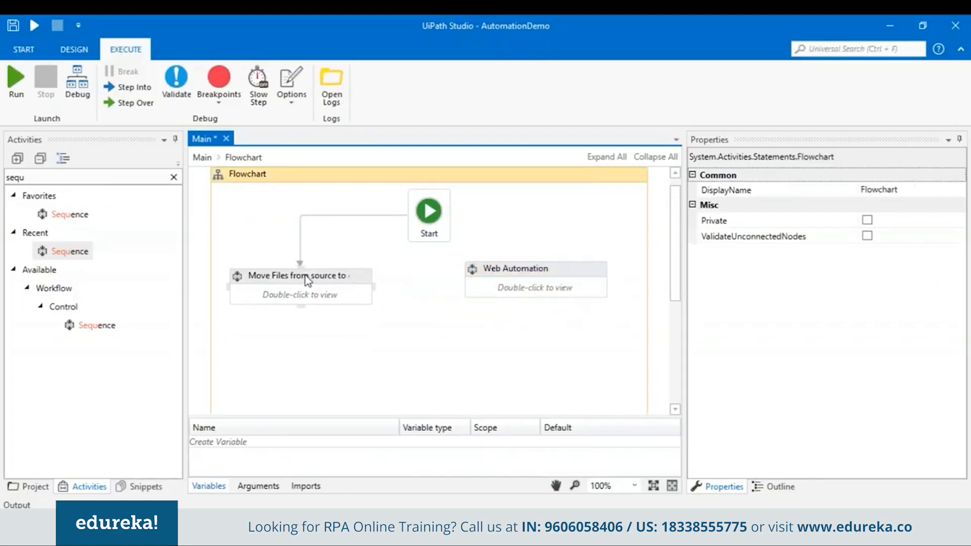
click(300, 259)
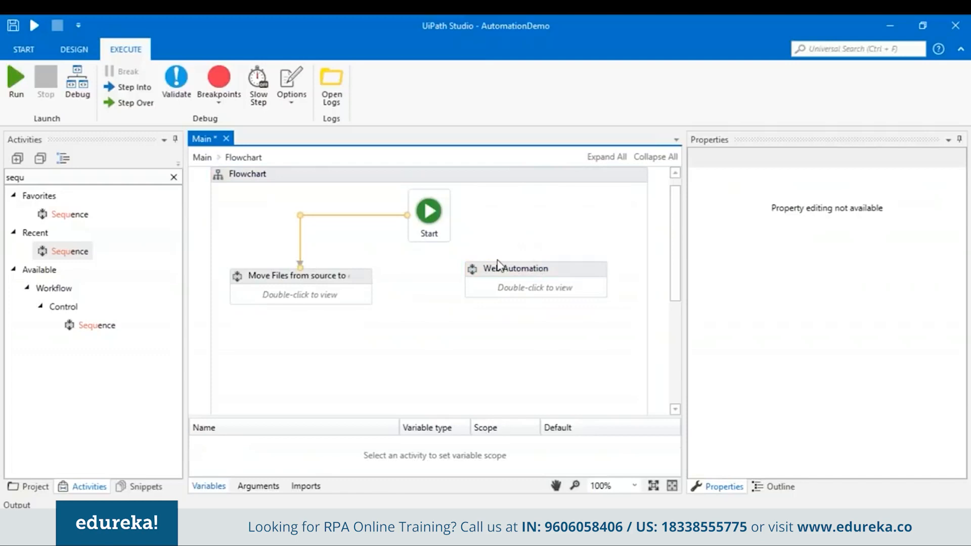
drag(304, 269, 539, 270)
click(466, 313)
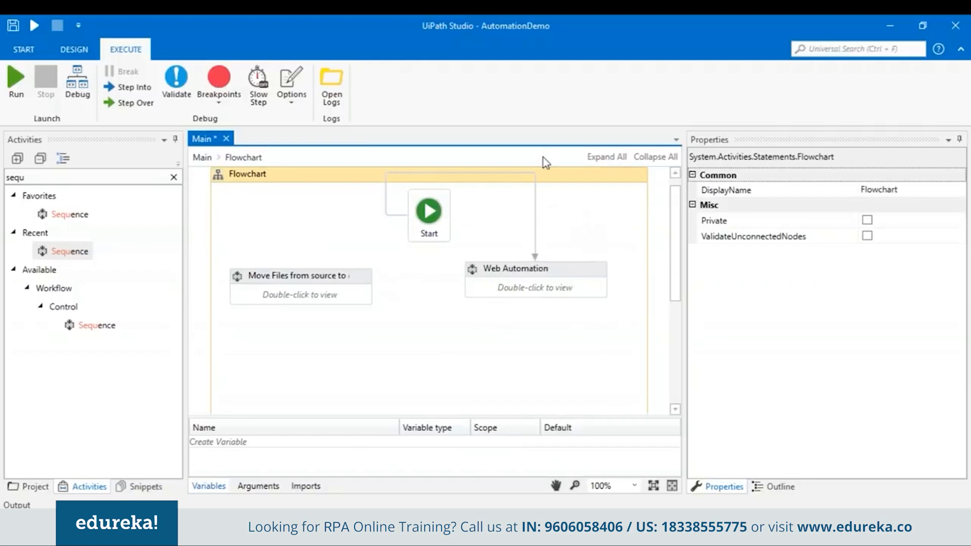
Open the Web Automation sequence and examine the product listings on the Mufubu Fashion page in Internet Explorer before returning to UiPath Studio
double_click(586, 277)
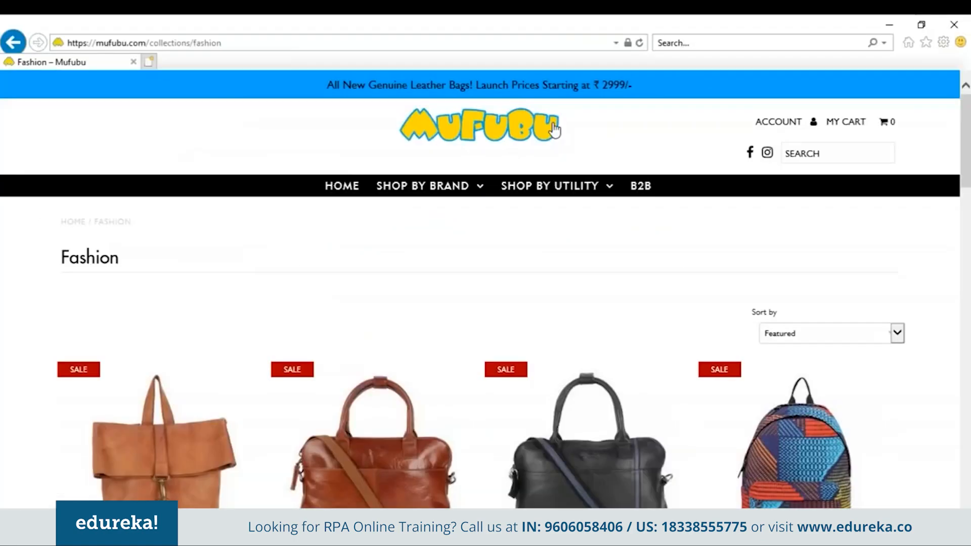
scroll(585, 217, down, 8)
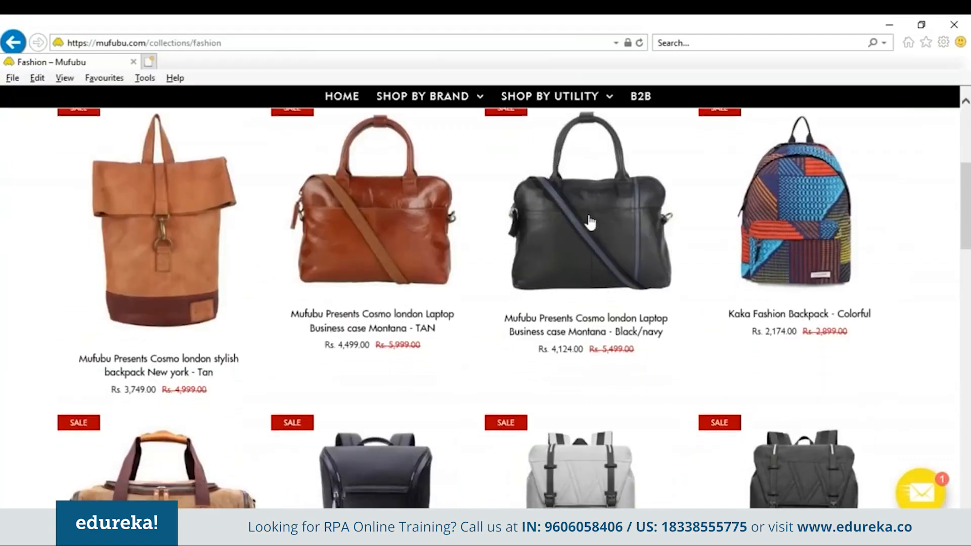
scroll(265, 229, up, 2)
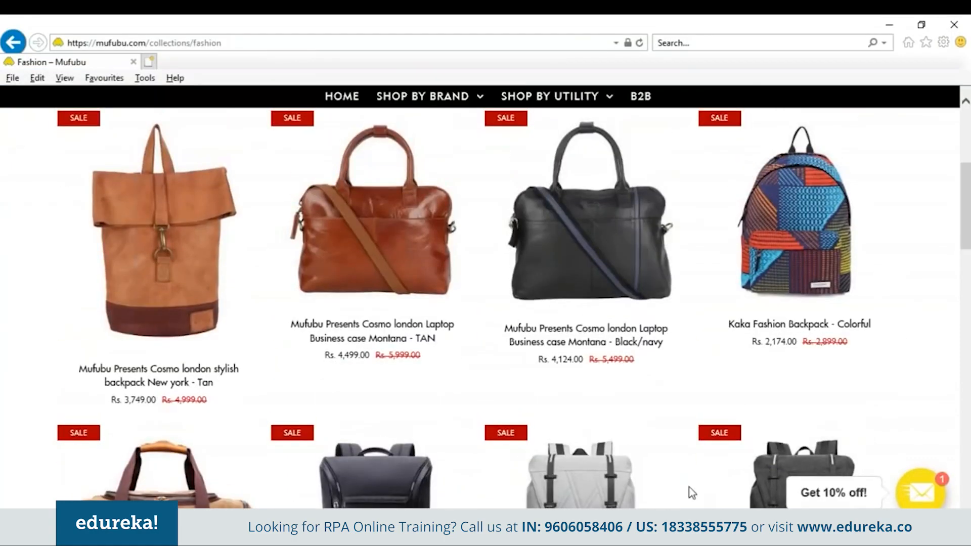
scroll(569, 452, down, 2)
scroll(569, 453, down, 4)
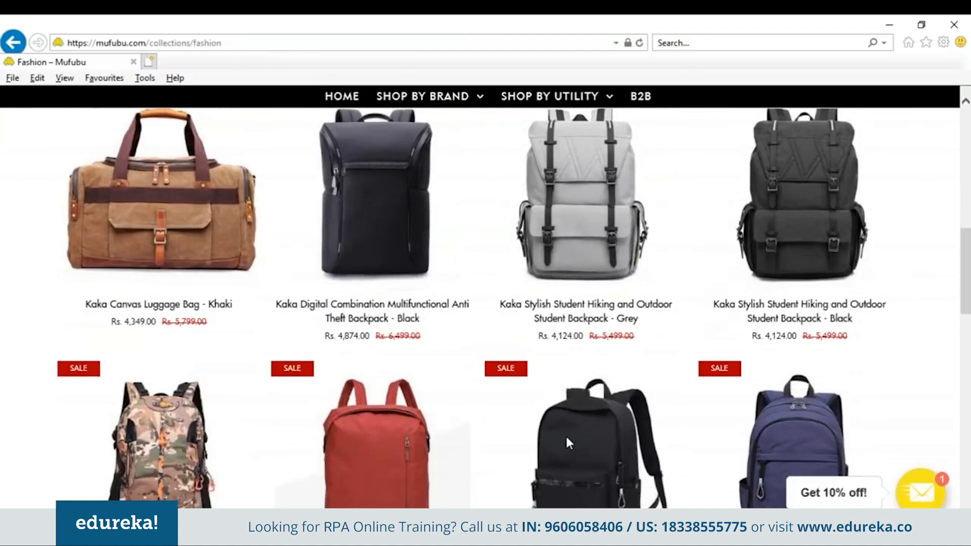
scroll(567, 438, up, 8)
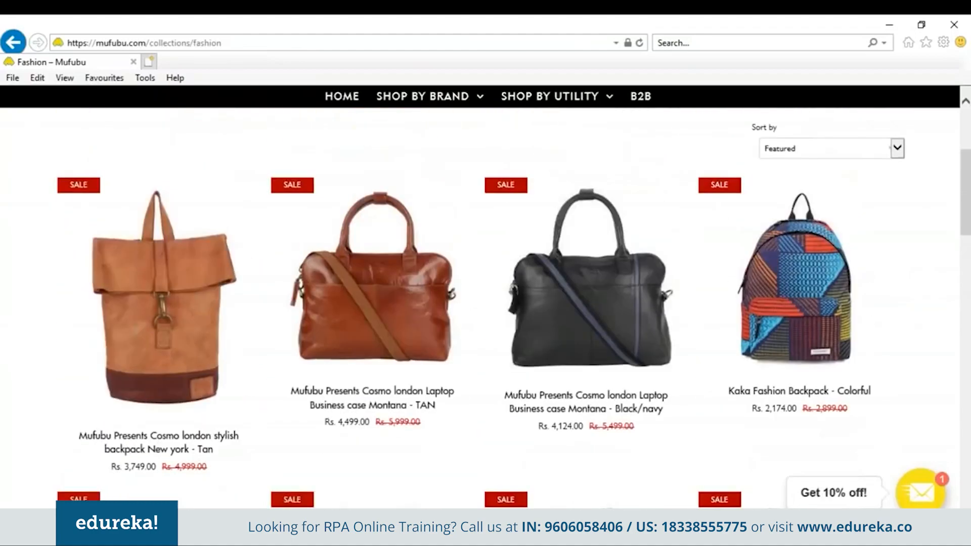
key(alt+Tab)
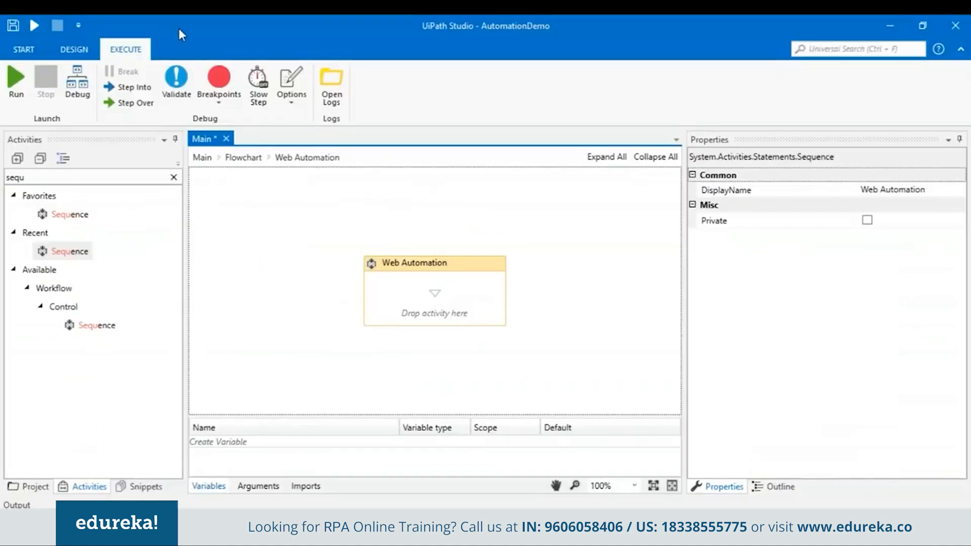
Start Data Scraping and indicate the tan New york backpack's name and the Montana - TAN laptop case's name as the extraction pattern
click(53, 50)
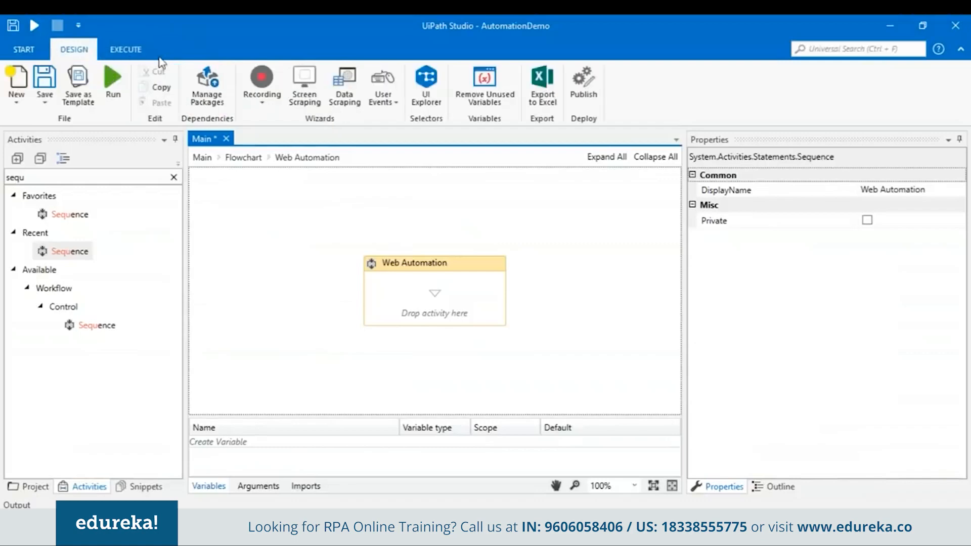
click(362, 106)
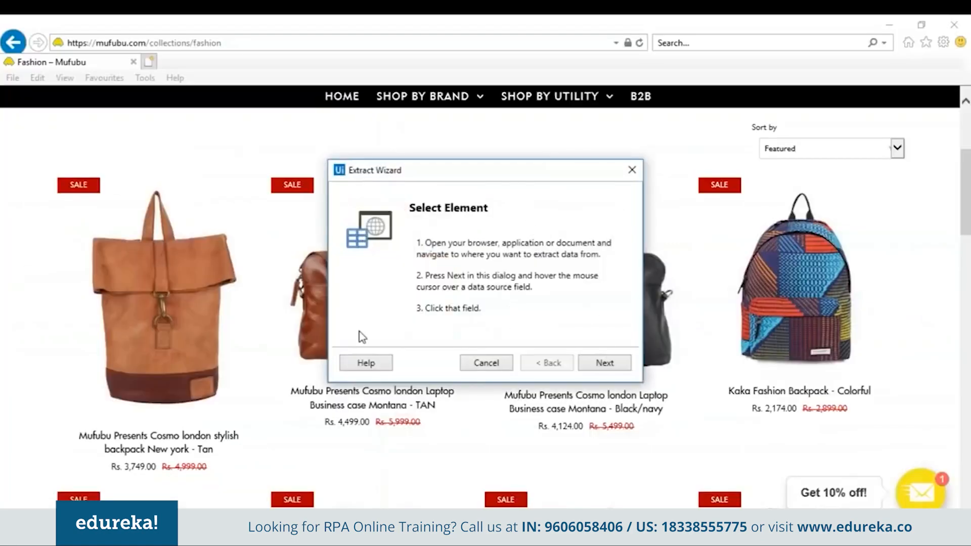
click(604, 363)
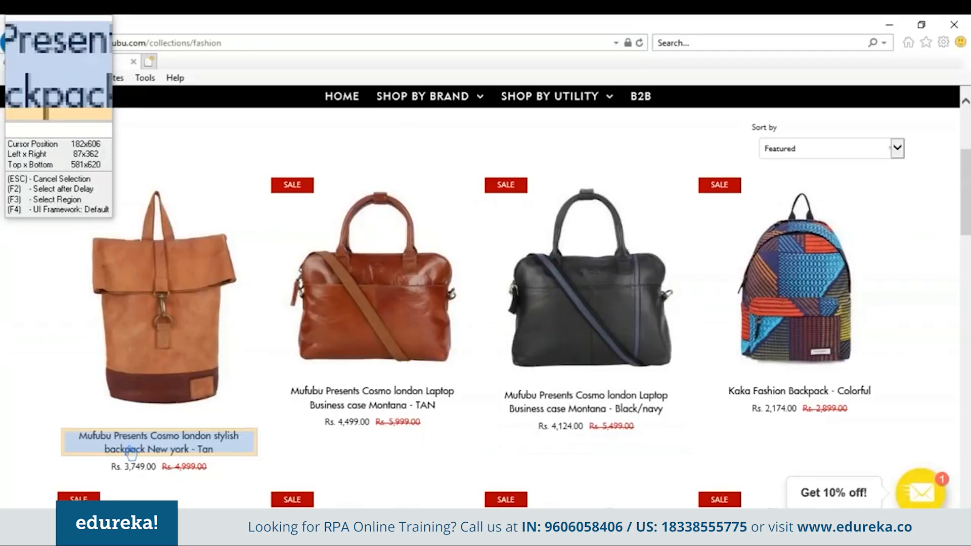
click(130, 451)
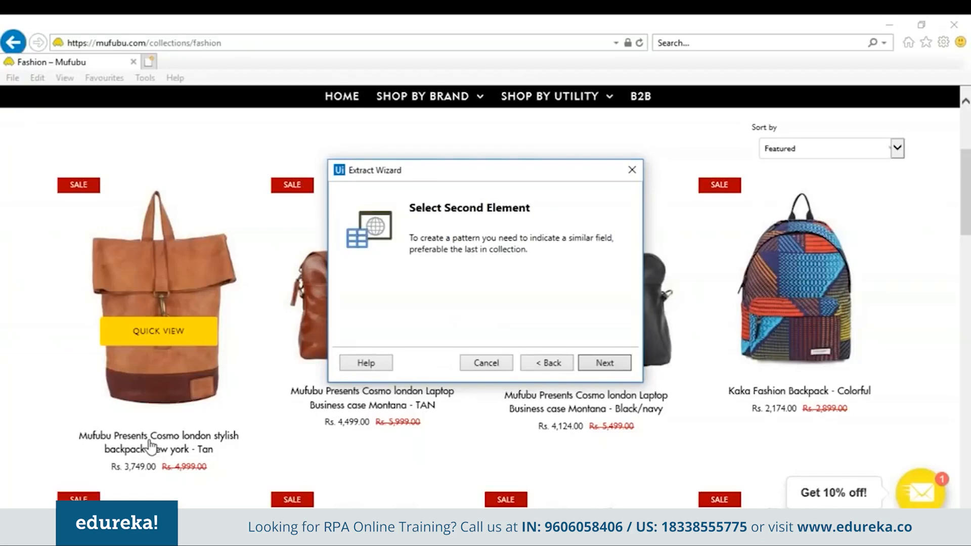
click(591, 363)
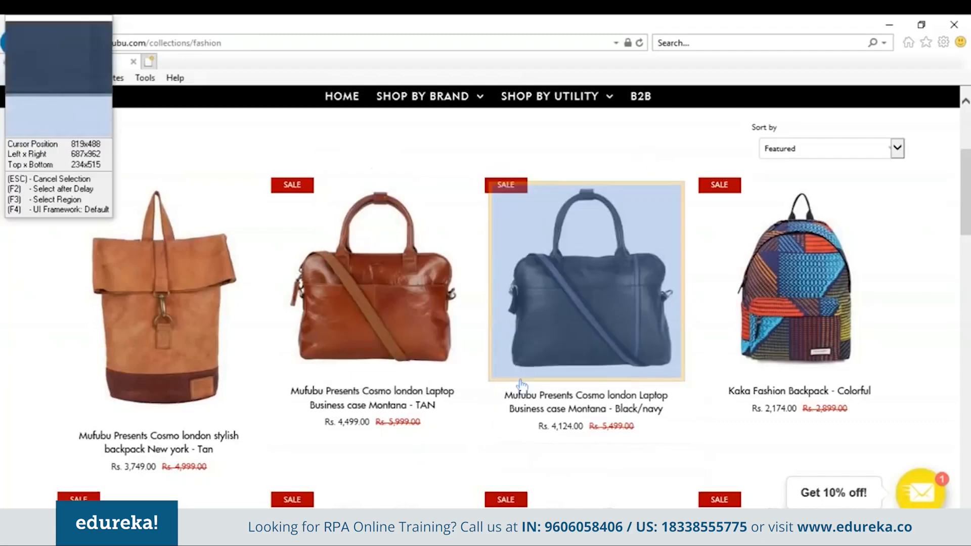
click(384, 398)
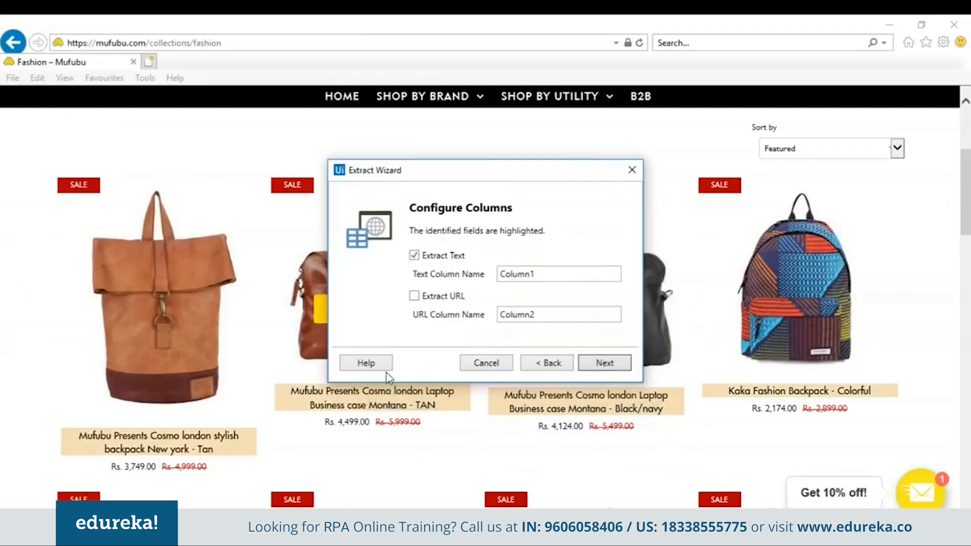
Name the extracted text column Name, enable URL extraction with the column name URL, and generate the data preview
drag(556, 271, 399, 280)
key(BackSpace)
text(Name)
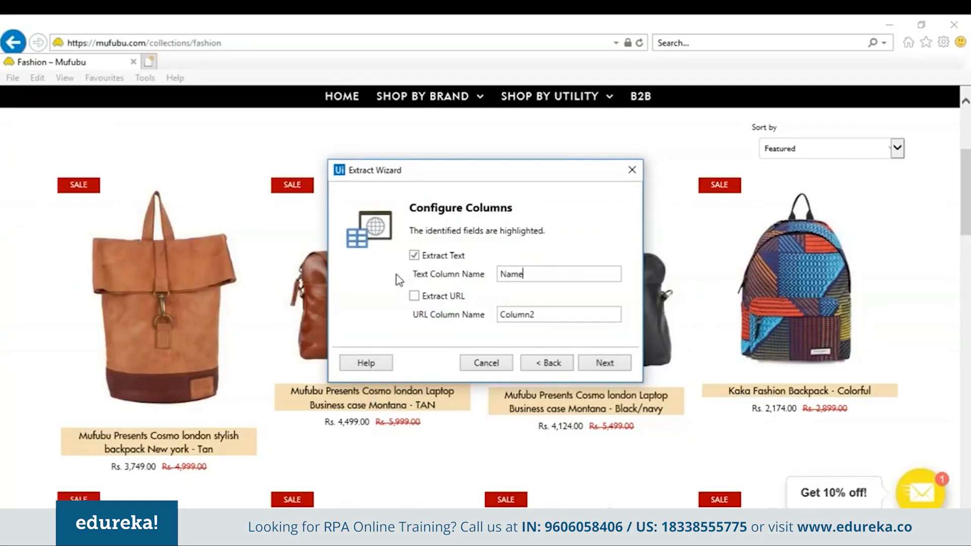
click(414, 297)
drag(557, 313, 355, 342)
text(URL)
click(595, 371)
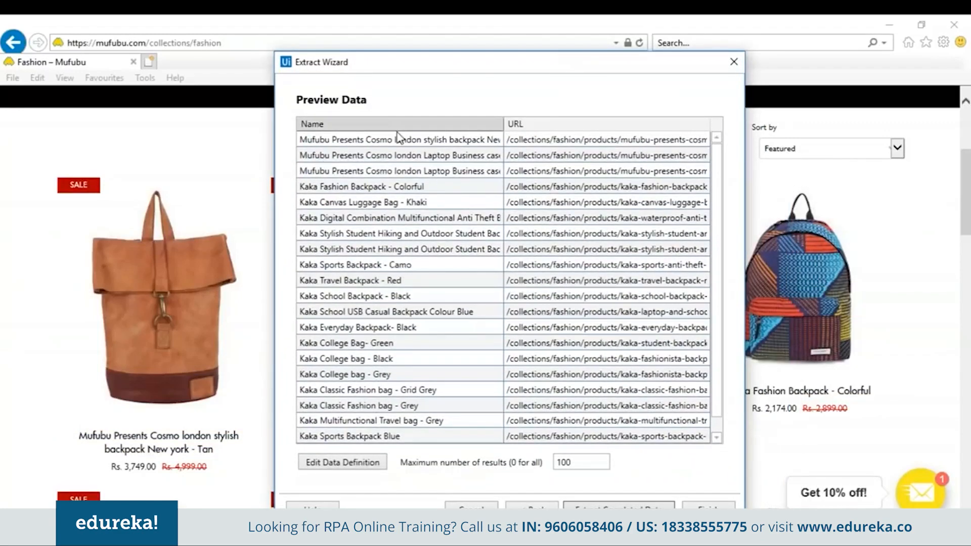
Extract correlated data by indicating the discounted prices of the New york backpack and the Montana - TAN laptop case
scroll(380, 369, down, 1)
scroll(383, 363, up, 1)
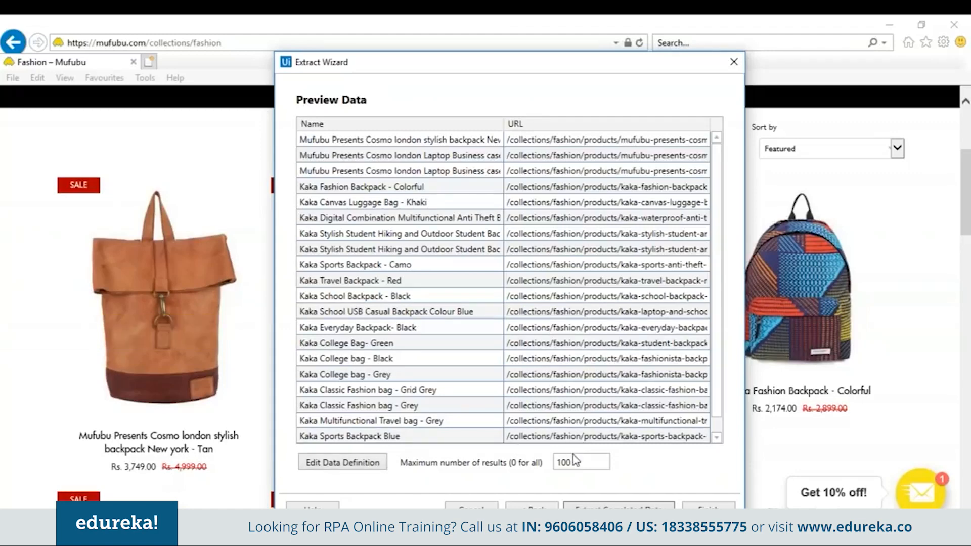
click(619, 505)
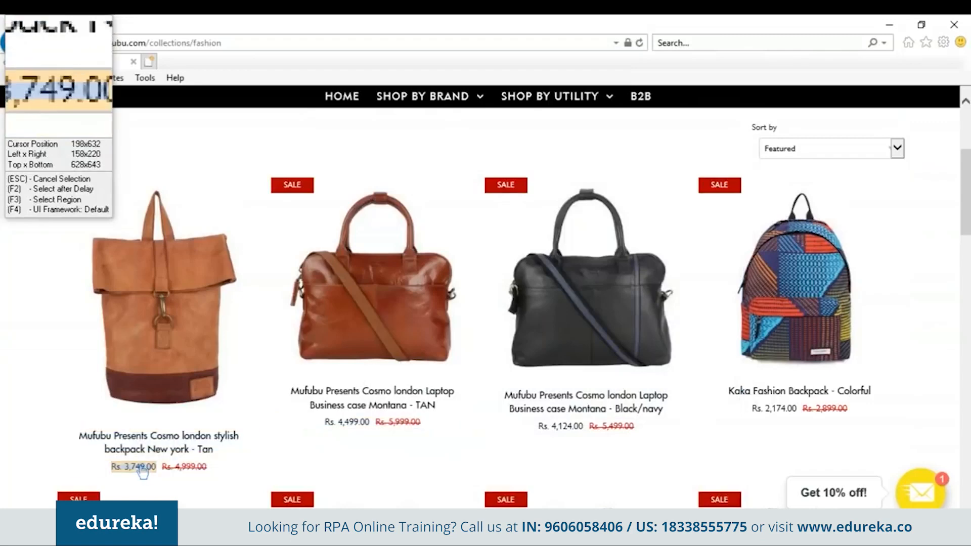
click(142, 470)
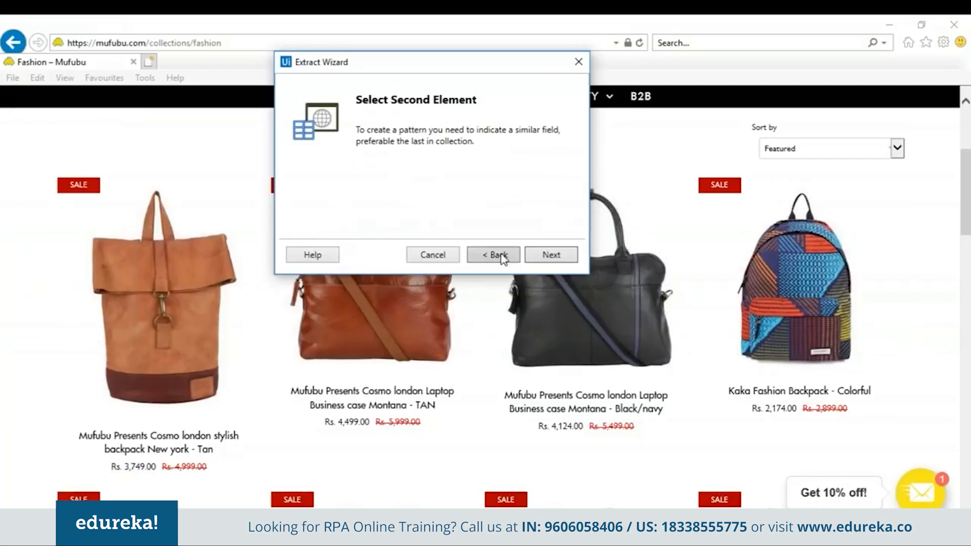
click(549, 261)
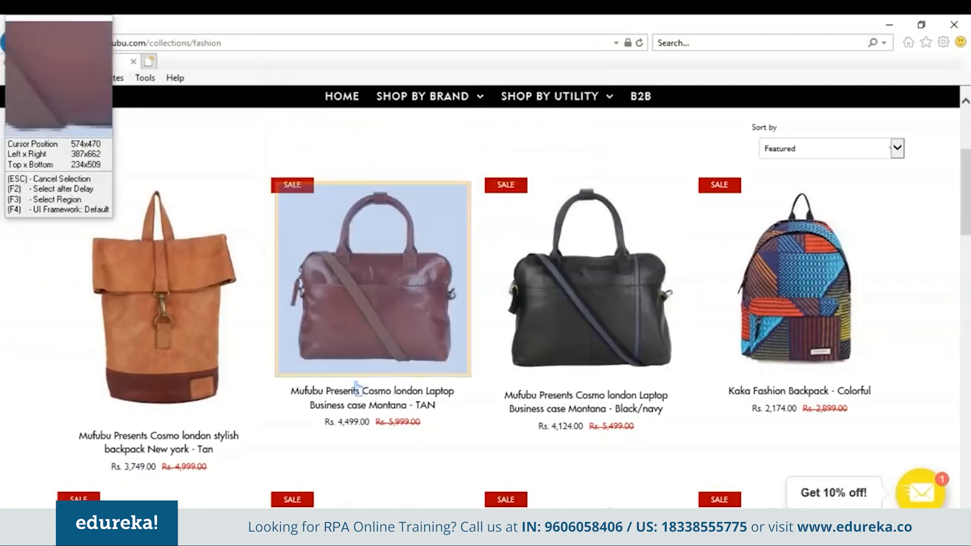
click(349, 422)
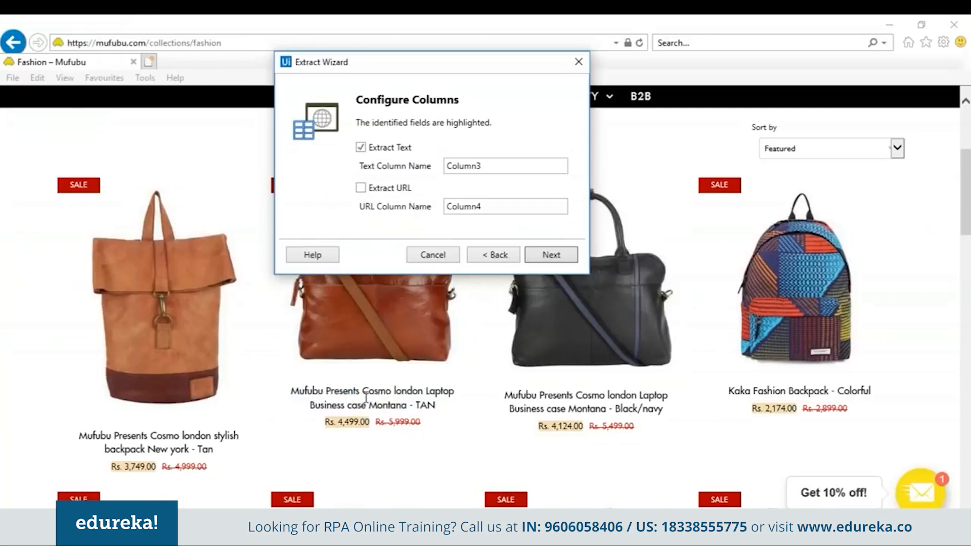
Name the price text column Present Price and generate the updated data preview
drag(539, 166, 283, 171)
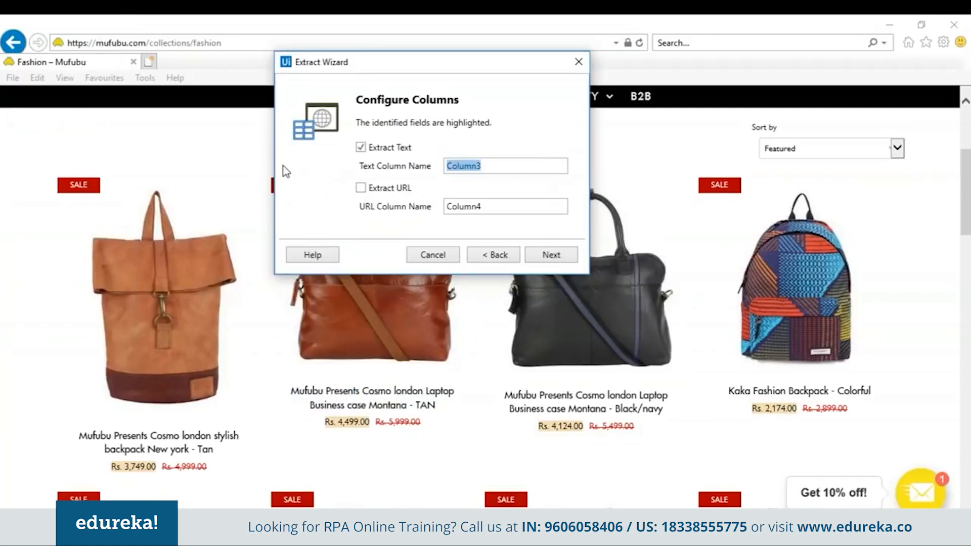
key(BackSpace)
text(Price)
key(Left)
key(Left)
key(Left)
text(Present)
click(552, 254)
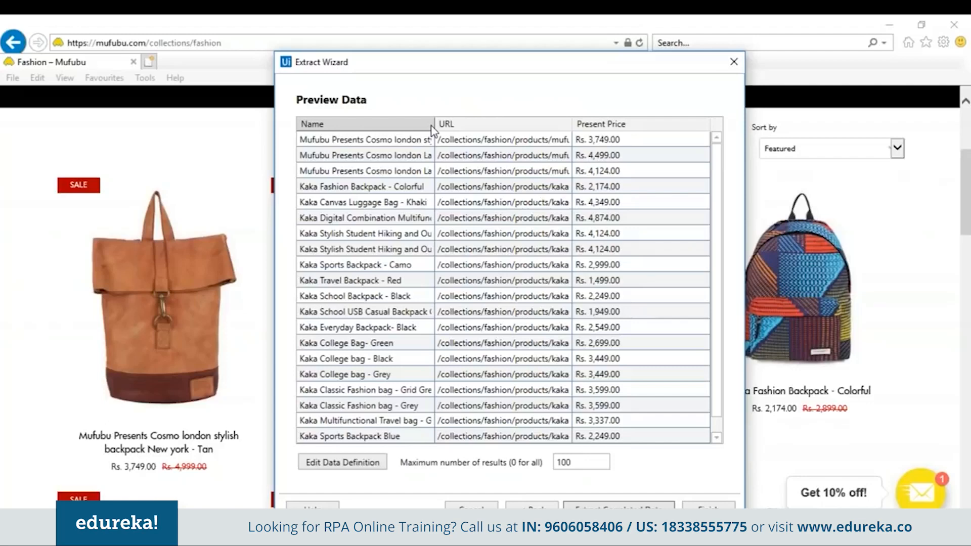
Finish the extraction wizard, specify that data spans multiple pages, and indicate the pagination arrow below the products as the next link
scroll(863, 175, down, 10)
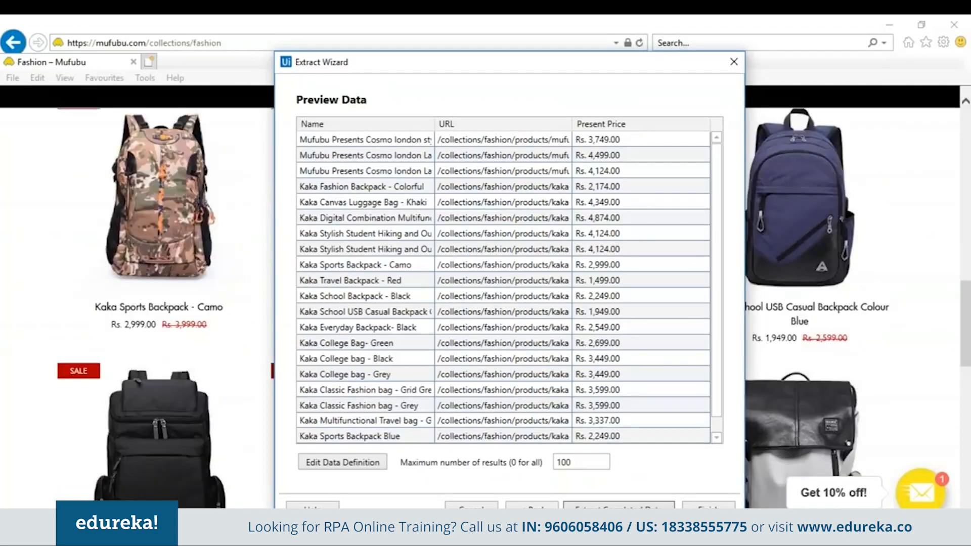
scroll(864, 203, down, 13)
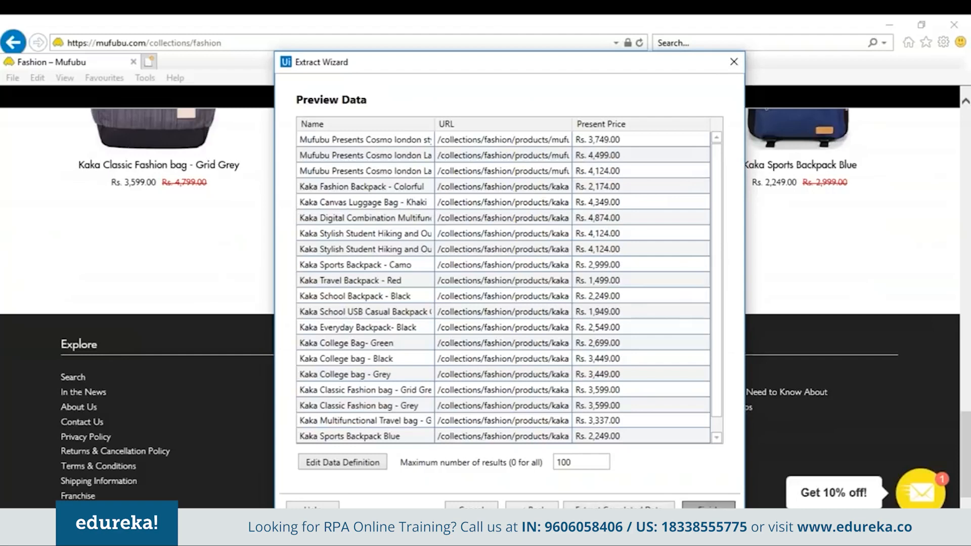
click(723, 504)
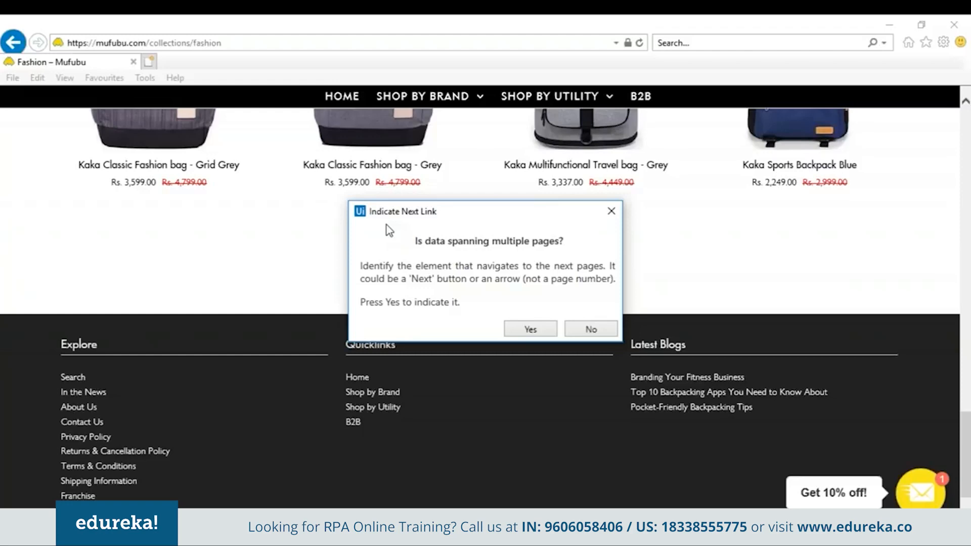
click(528, 330)
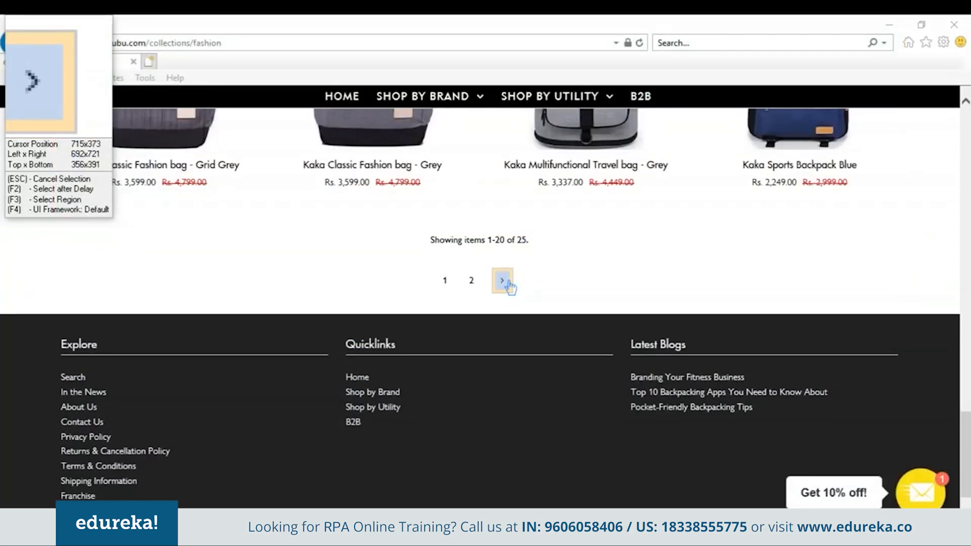
click(502, 281)
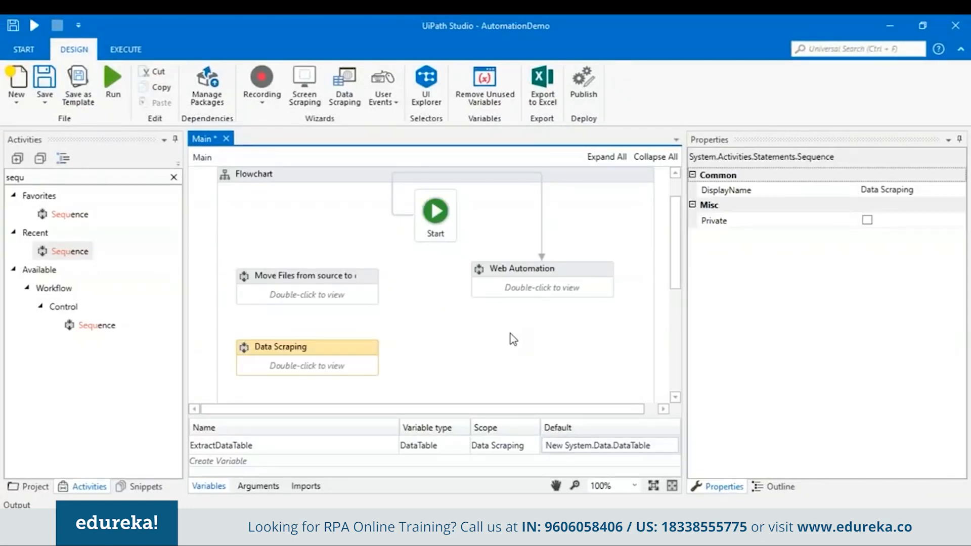
Copy the Data Scraping sequence into the Web Automation sequence and delete the original from the flowchart
right_click(347, 354)
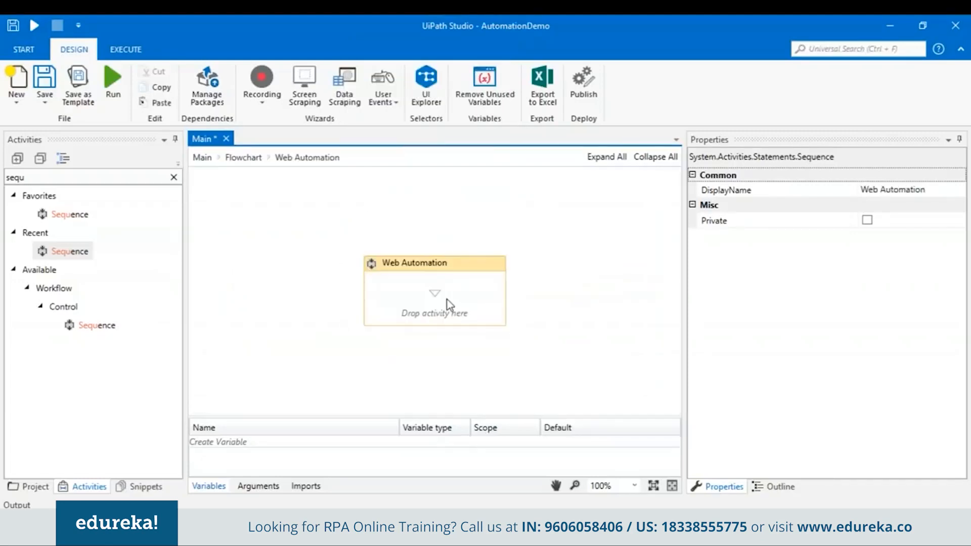
right_click(454, 302)
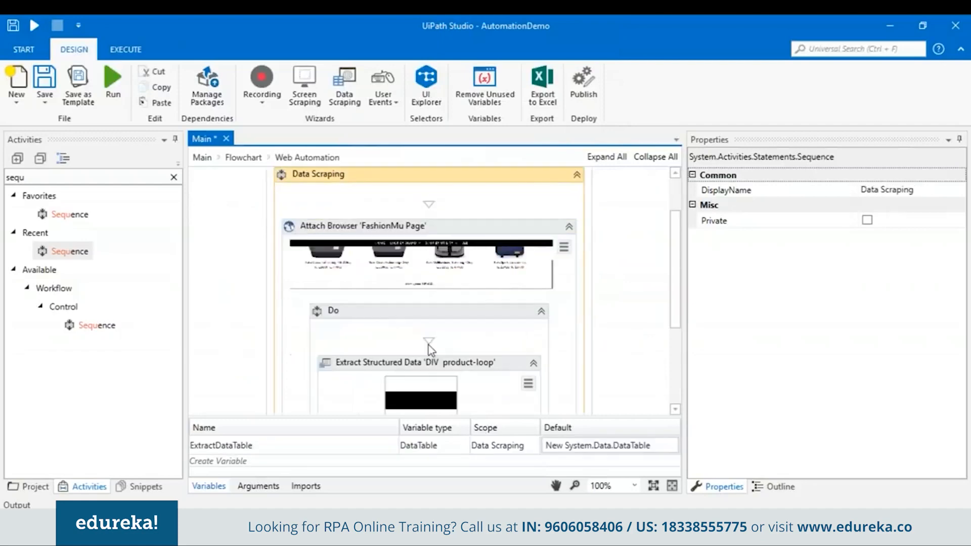
click(243, 157)
click(310, 356)
key(Delete)
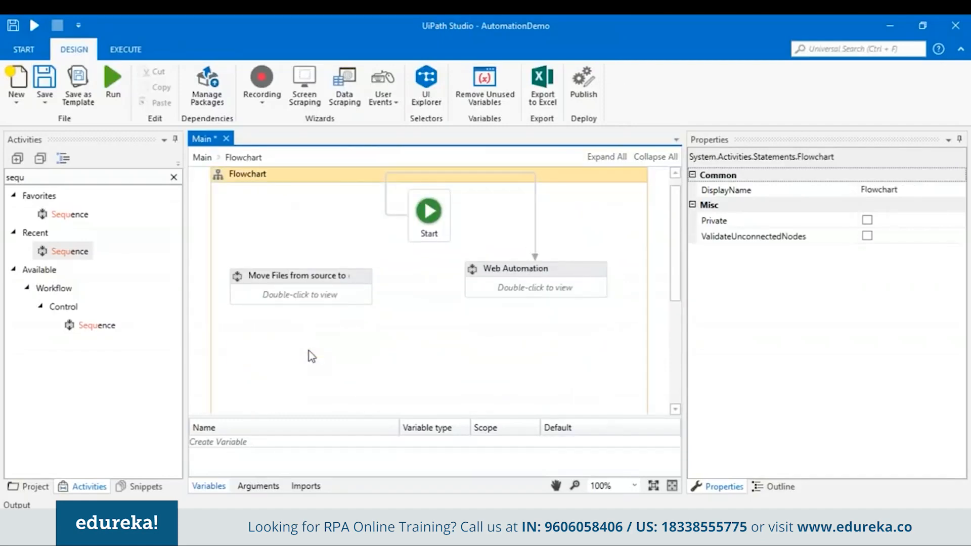
Add a Write CSV activity below the Extract Structured Data activity inside the Web Automation sequence
double_click(535, 285)
scroll(558, 300, down, 5)
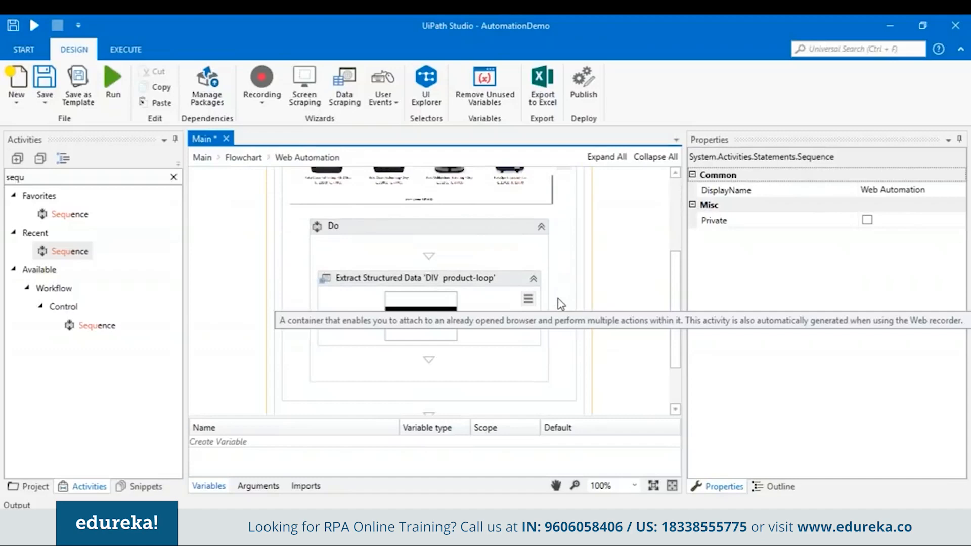
drag(28, 177, 2, 176)
text(write)
drag(98, 343, 370, 355)
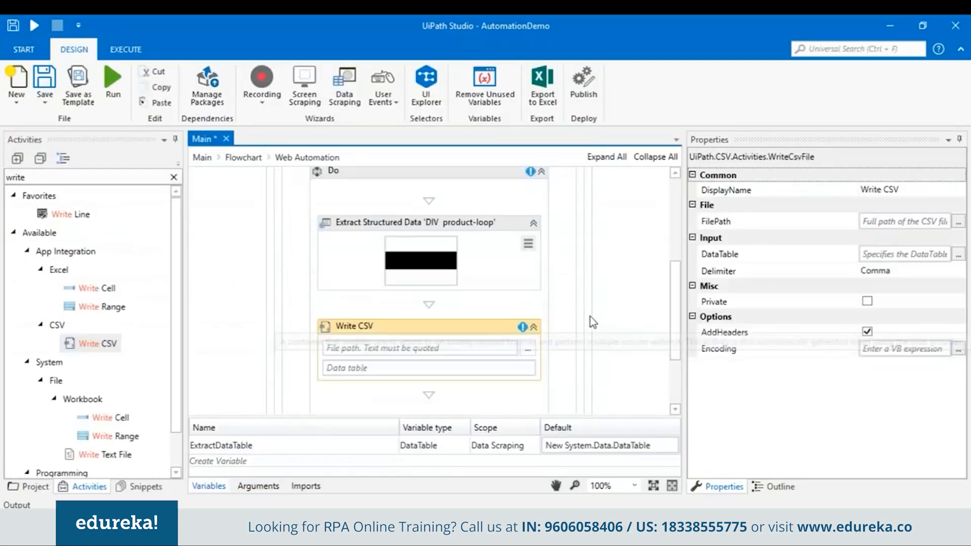
Copy the output variable ExtractDataTable from Extract Structured Data into the data table input of Write CSV
click(474, 228)
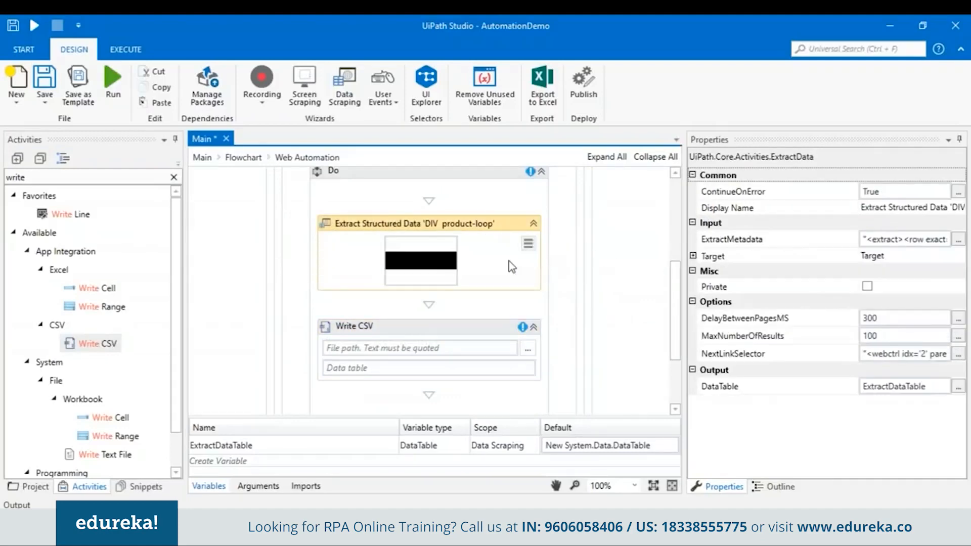
scroll(507, 266, up, 3)
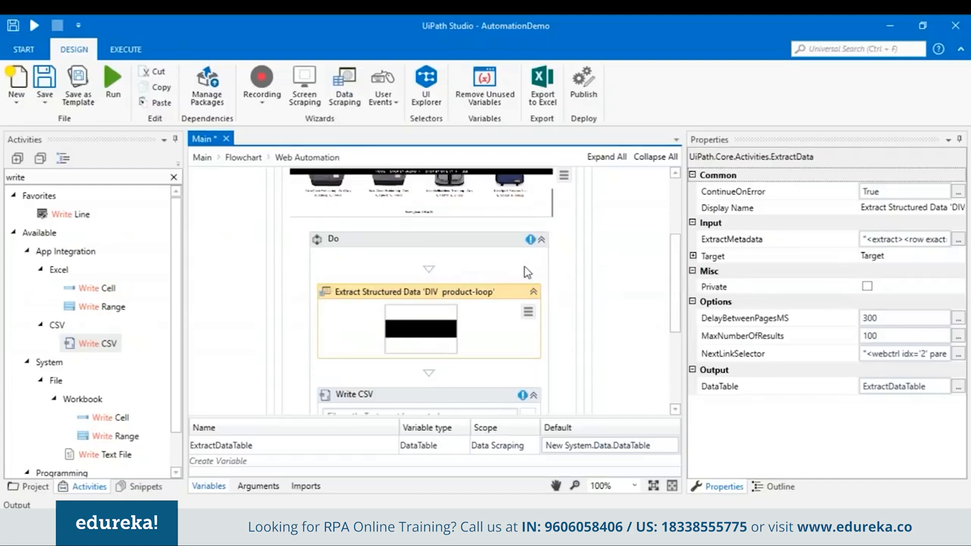
scroll(524, 267, up, 3)
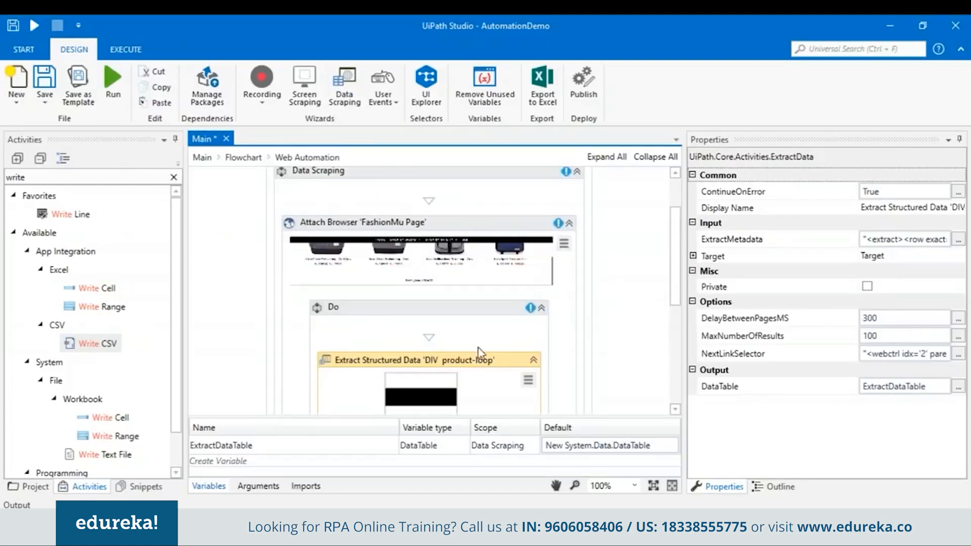
scroll(466, 353, down, 1)
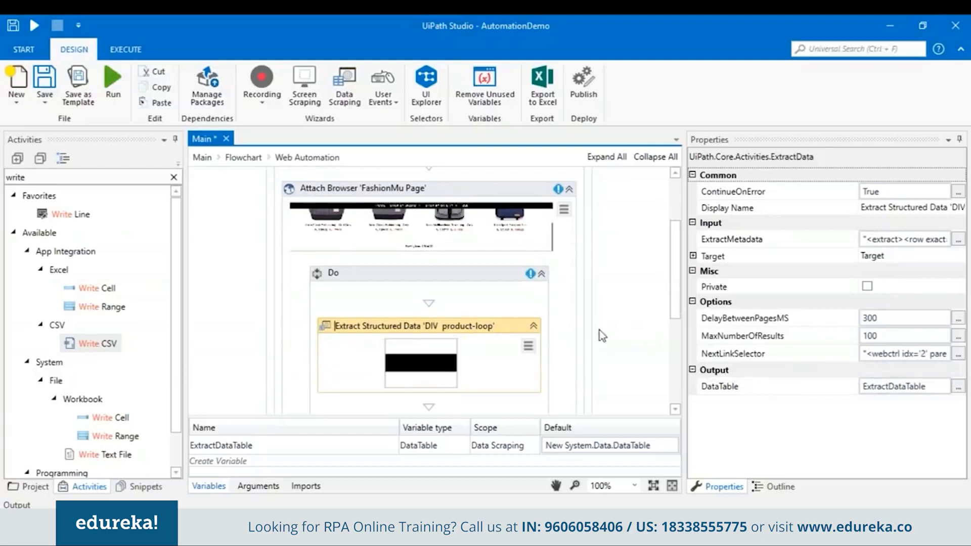
click(926, 388)
key(ctrl+c)
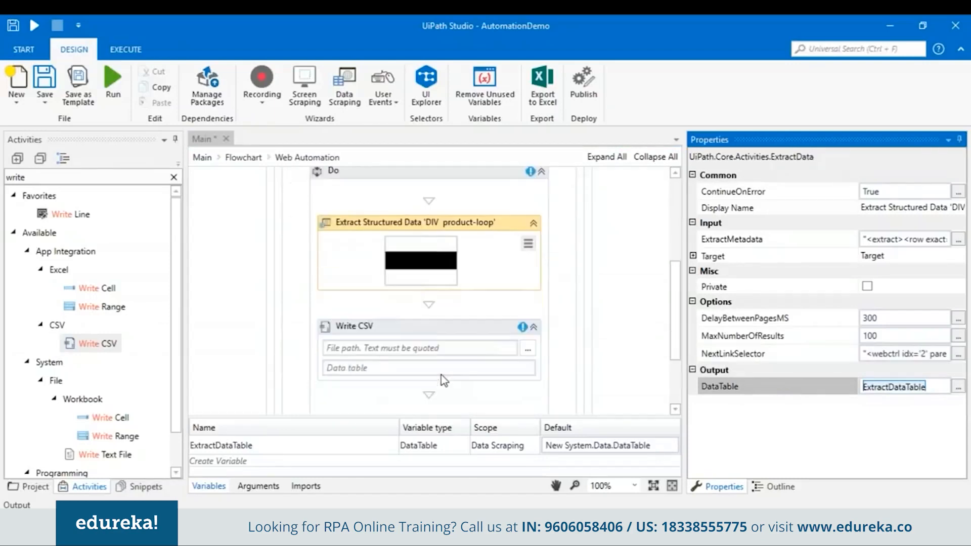
click(441, 374)
key(ctrl+v)
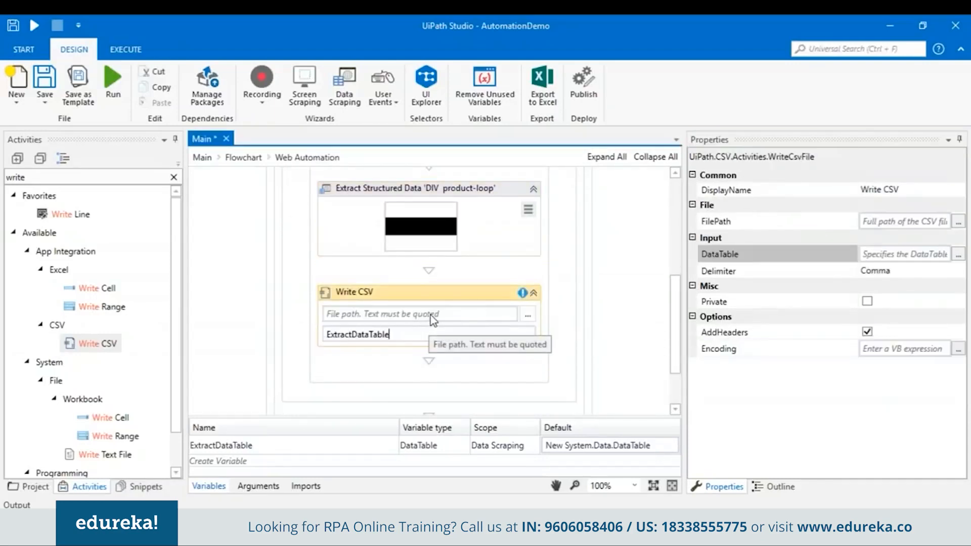
Set the Write CSV file path to the data.csv file on the Desktop
click(431, 315)
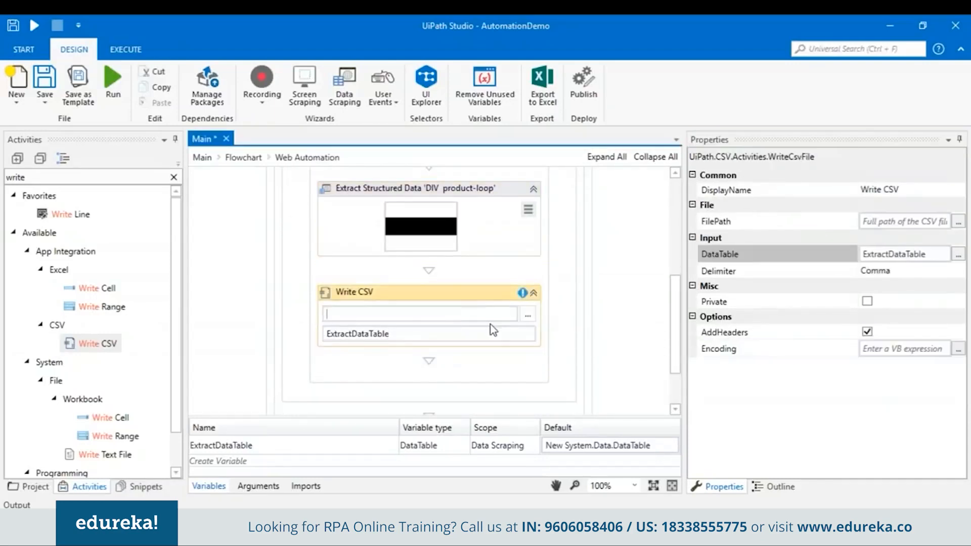
click(528, 315)
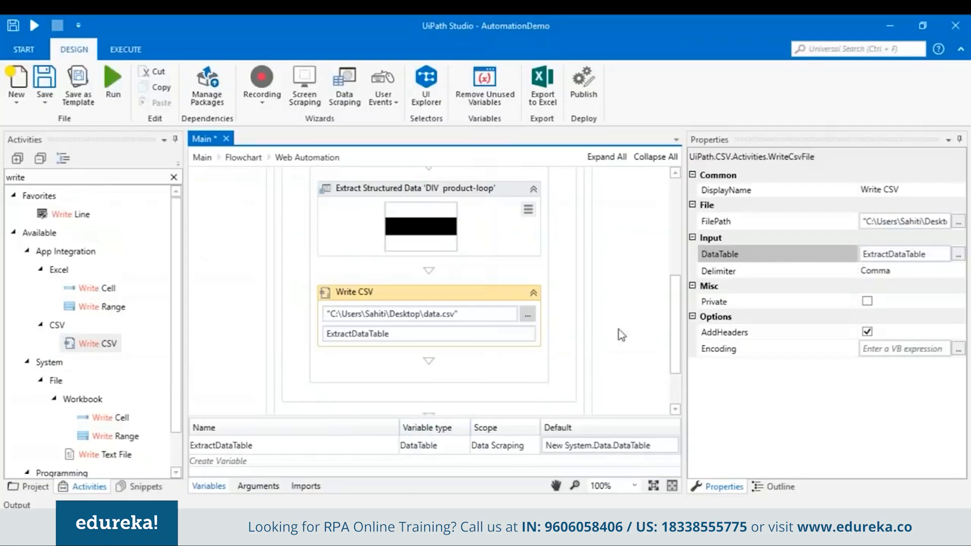
click(620, 324)
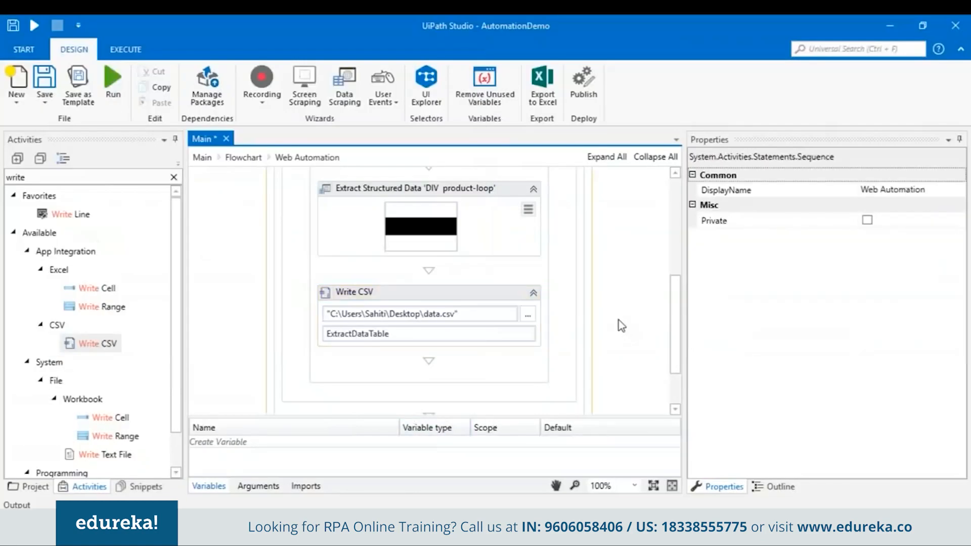
Run the finished Web Automation workflow in debug mode
scroll(618, 320, up, 5)
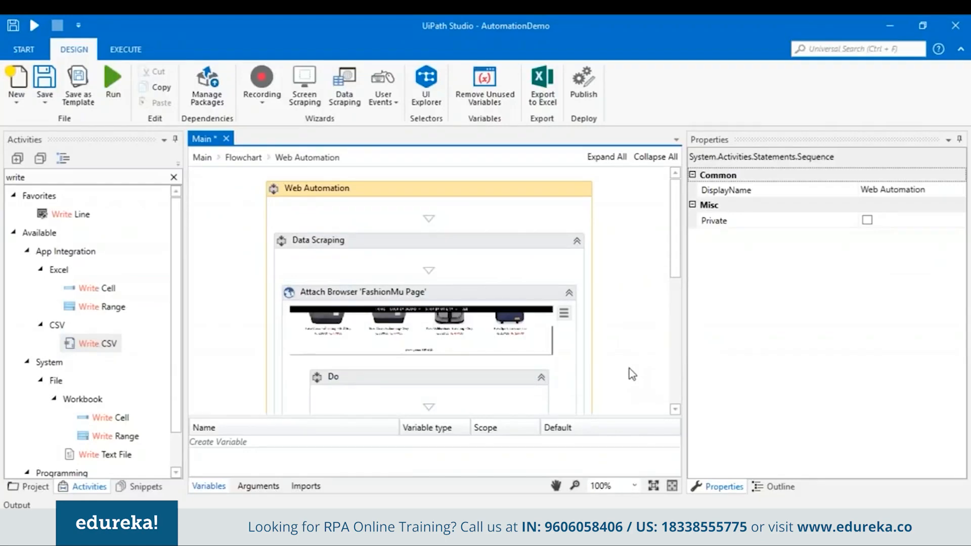
click(123, 47)
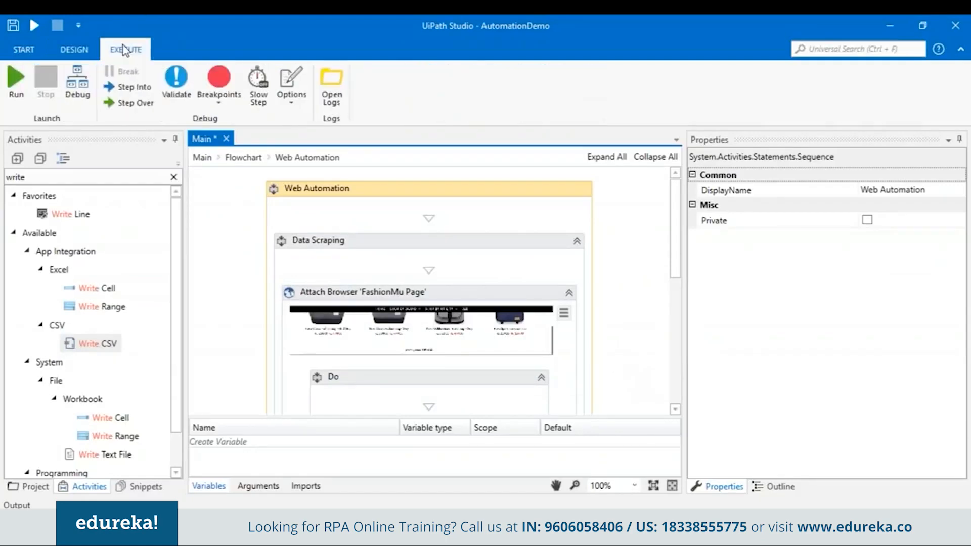
click(69, 95)
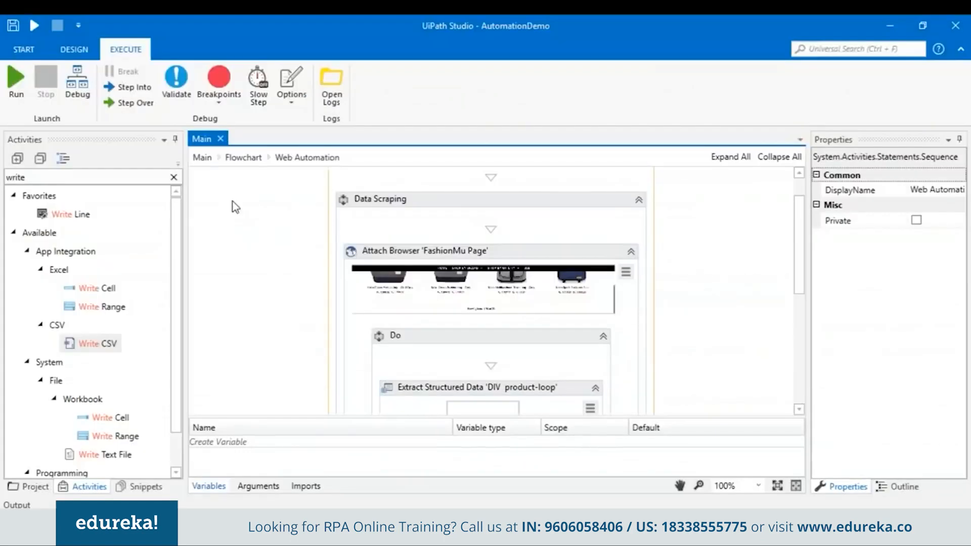
scroll(238, 207, up, 2)
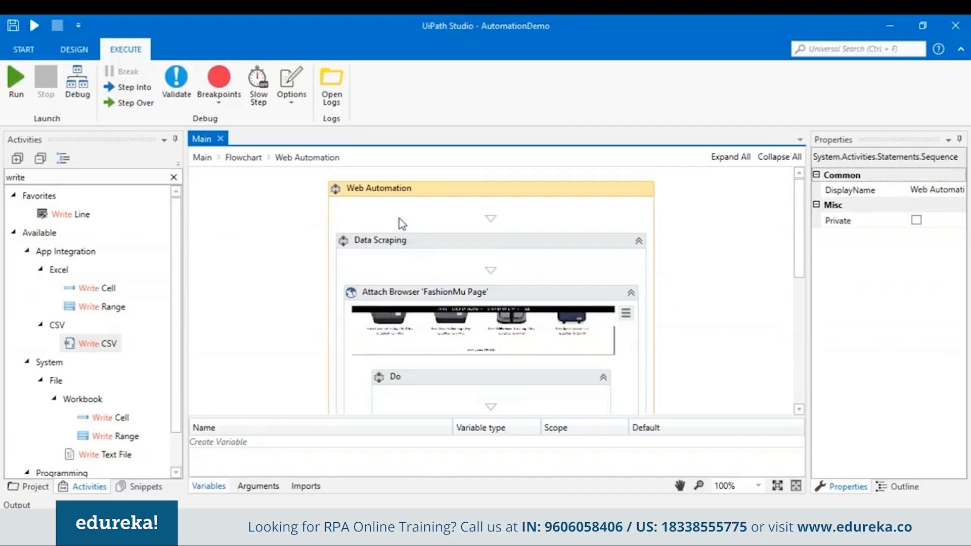
scroll(402, 223, down, 3)
scroll(609, 336, down, 3)
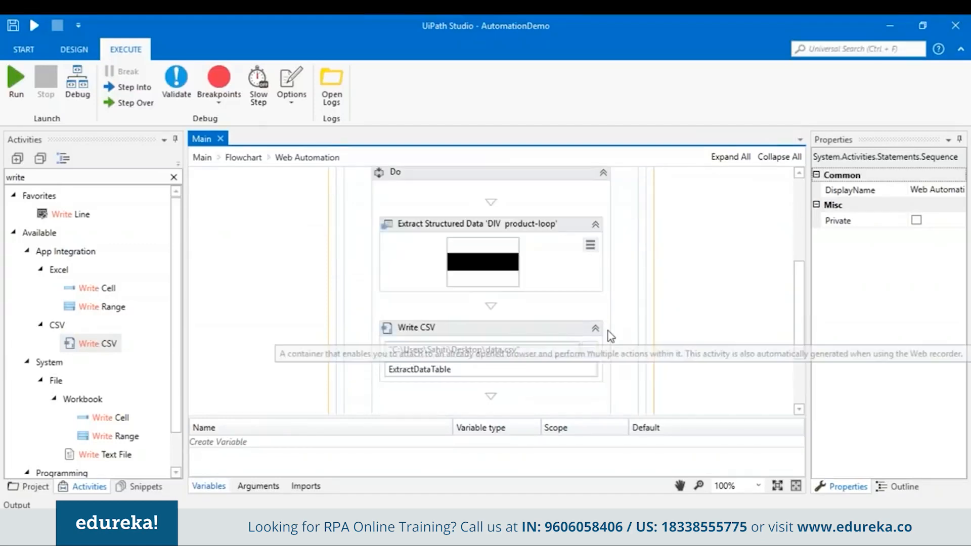